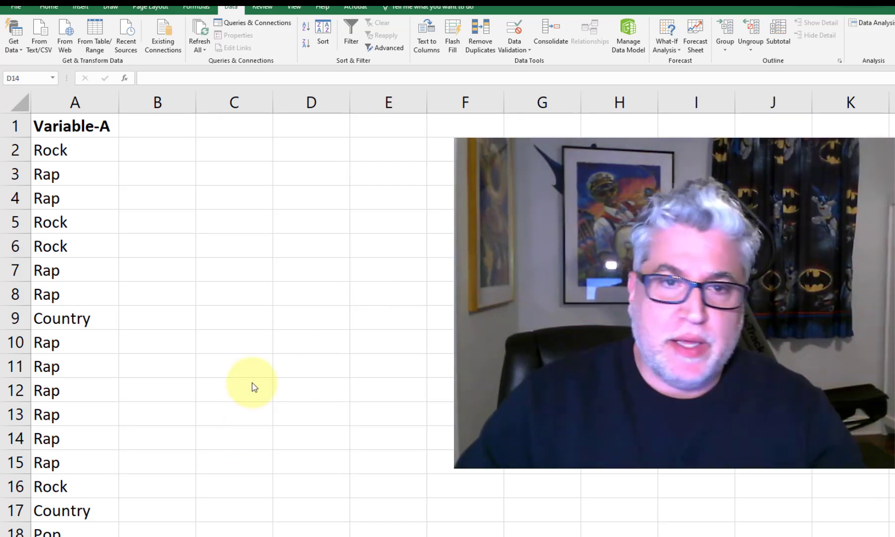
Step: Look through the music genre entries in the Variable-A column from the first row down to the last
{"action": "left_click", "coordinate": [254, 367]}
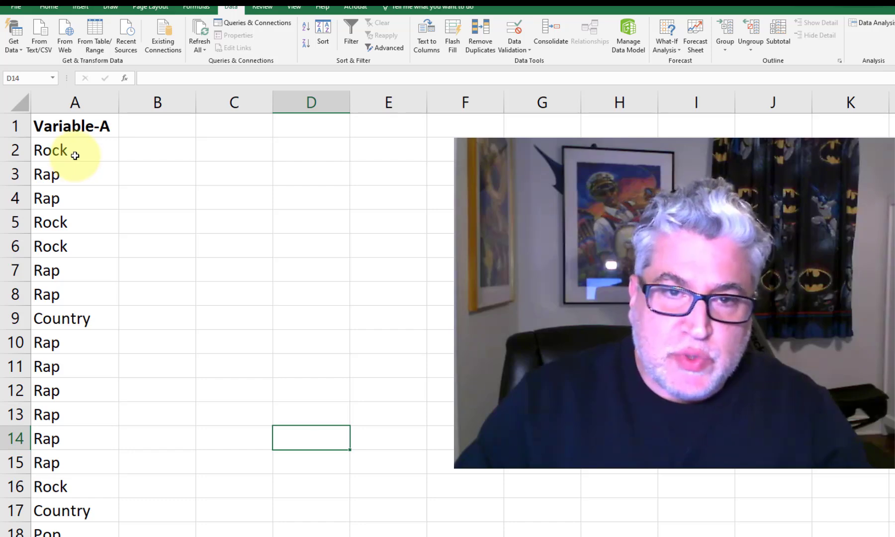
{"action": "left_click_drag", "start_coordinate": [75, 156], "coordinate": [74, 277]}
{"action": "left_click", "coordinate": [137, 199]}
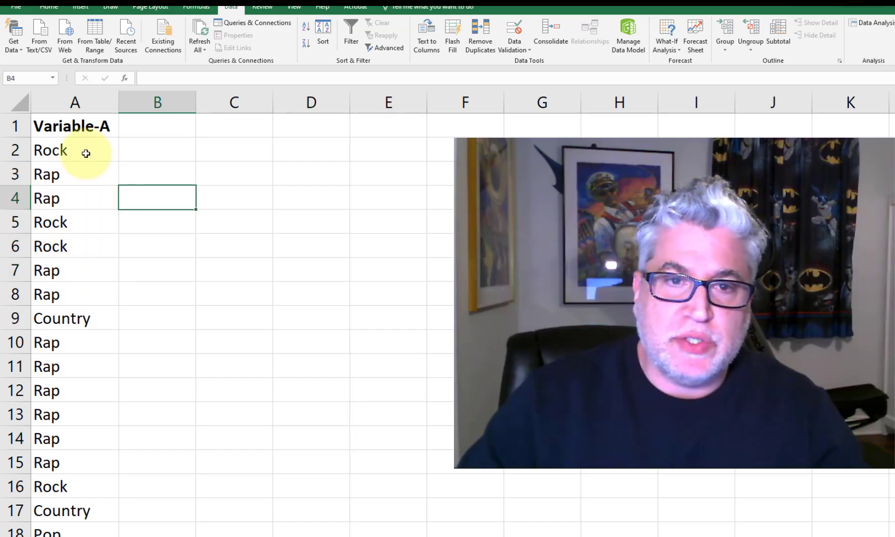
{"action": "left_click_drag", "start_coordinate": [86, 154], "coordinate": [82, 244]}
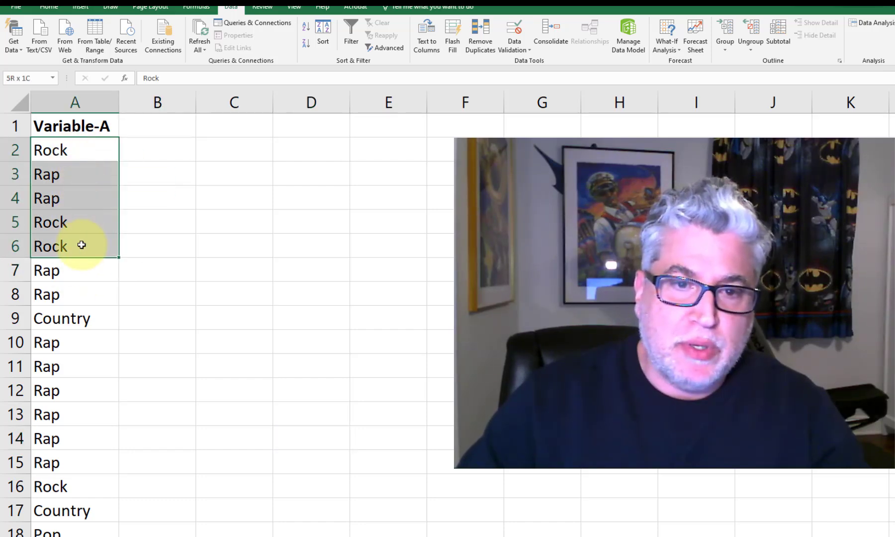
{"action": "left_click", "coordinate": [75, 318]}
{"action": "left_click_drag", "start_coordinate": [77, 347], "coordinate": [86, 435]}
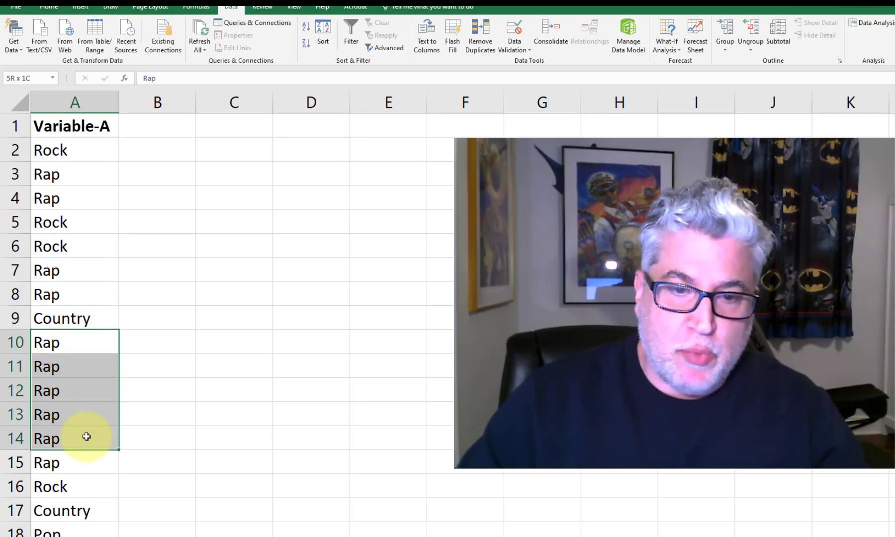
{"action": "scroll", "coordinate": [154, 359], "scroll_direction": "down", "scroll_amount": 3}
{"action": "left_click", "coordinate": [93, 440]}
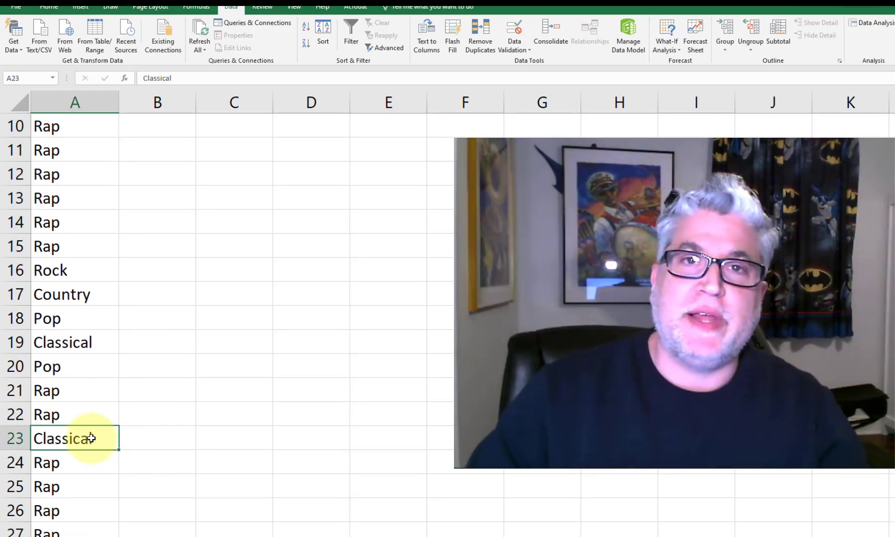
{"action": "left_click", "coordinate": [86, 417]}
{"action": "scroll", "coordinate": [88, 419], "scroll_direction": "down", "scroll_amount": 1}
{"action": "scroll", "coordinate": [88, 421], "scroll_direction": "down", "scroll_amount": 14}
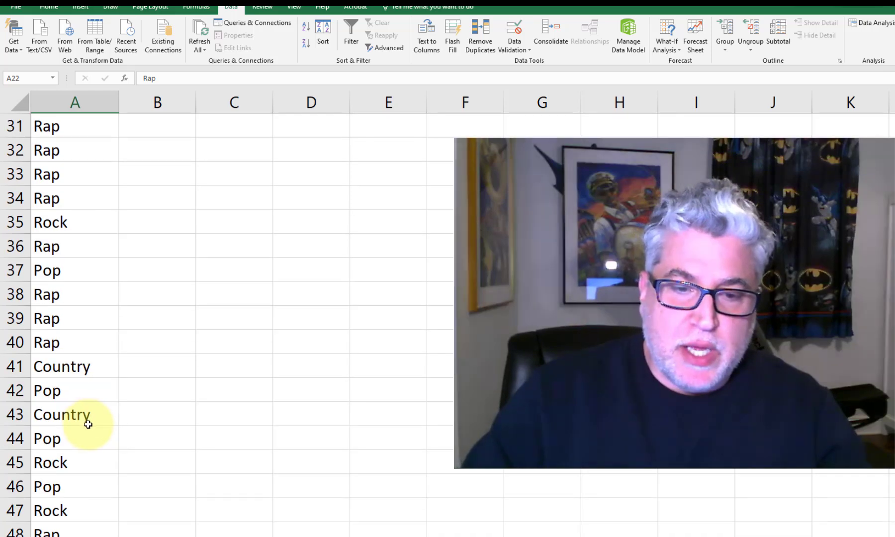
{"action": "scroll", "coordinate": [88, 428], "scroll_direction": "up", "scroll_amount": 2}
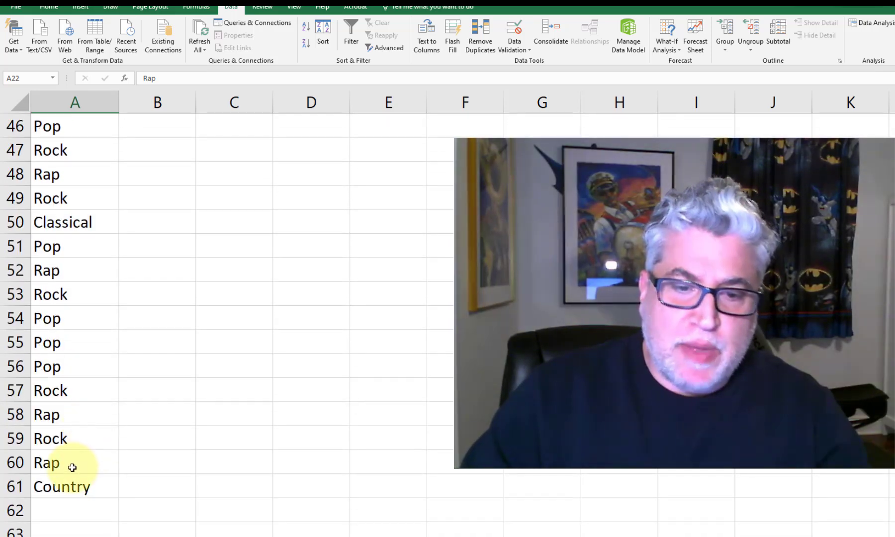
{"action": "scroll", "coordinate": [72, 465], "scroll_direction": "up", "scroll_amount": 15}
{"action": "left_click", "coordinate": [170, 358]}
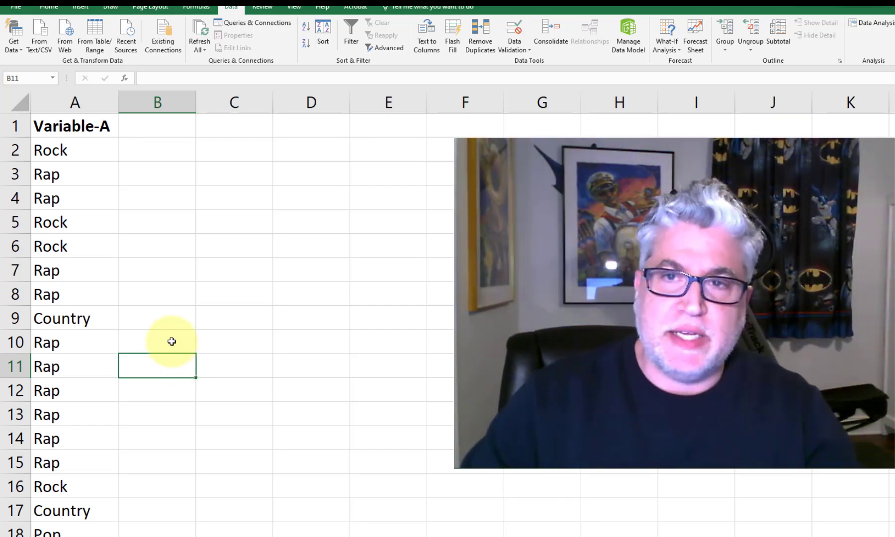
Step: Insert the recommended Clustered Column chart counting the Variable-A entries, using all of column A as the source
{"action": "left_click", "coordinate": [95, 101]}
{"action": "left_click", "coordinate": [144, 128]}
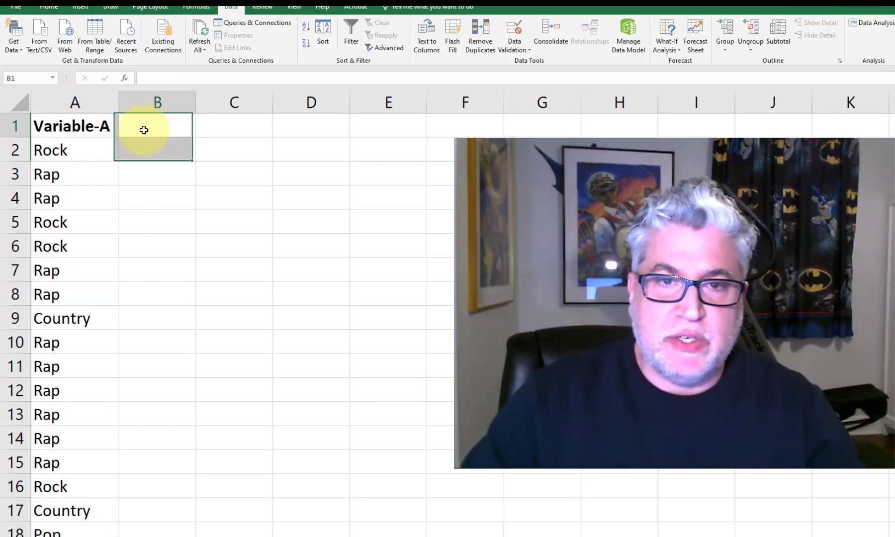
{"action": "left_click", "coordinate": [83, 99]}
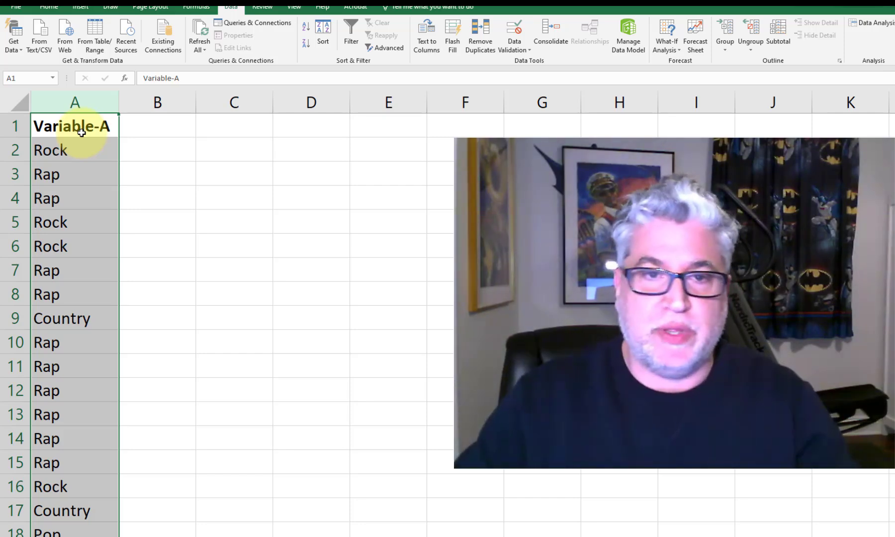
{"action": "left_click", "coordinate": [82, 132]}
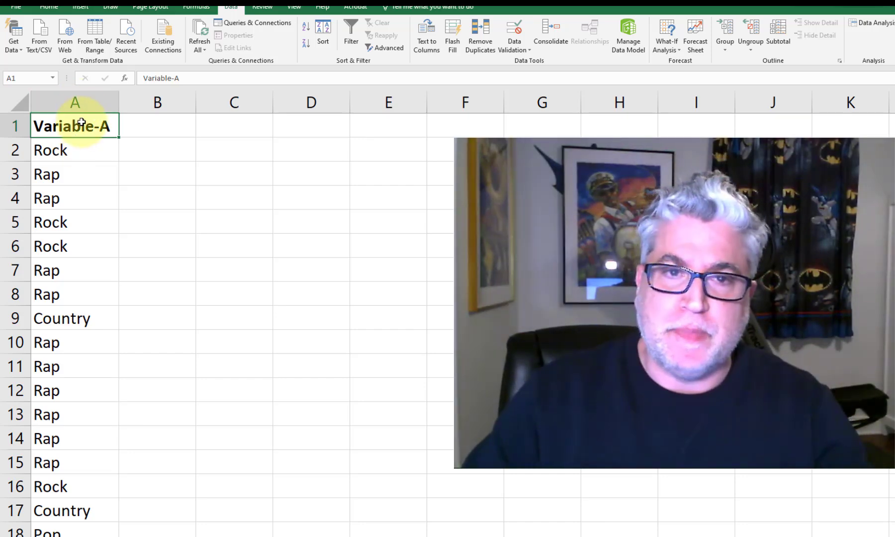
{"action": "left_click", "coordinate": [82, 102]}
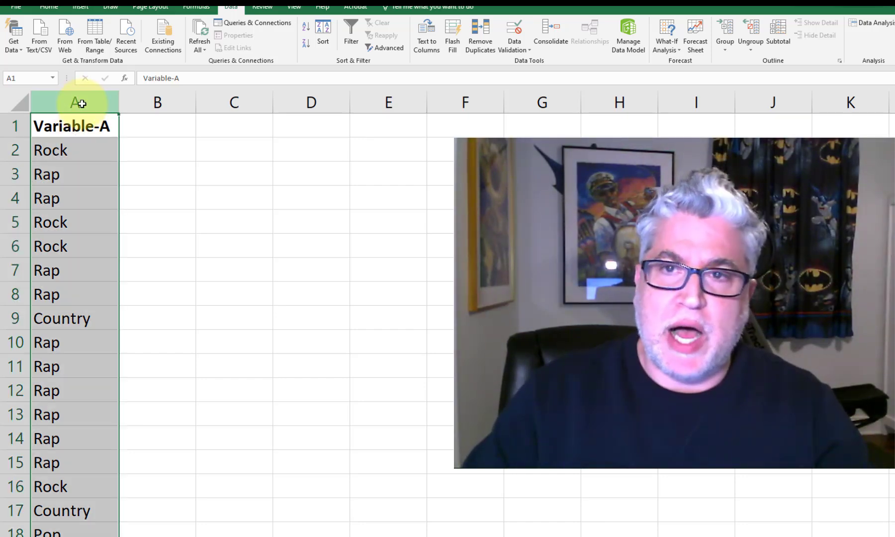
{"action": "left_click", "coordinate": [81, 8]}
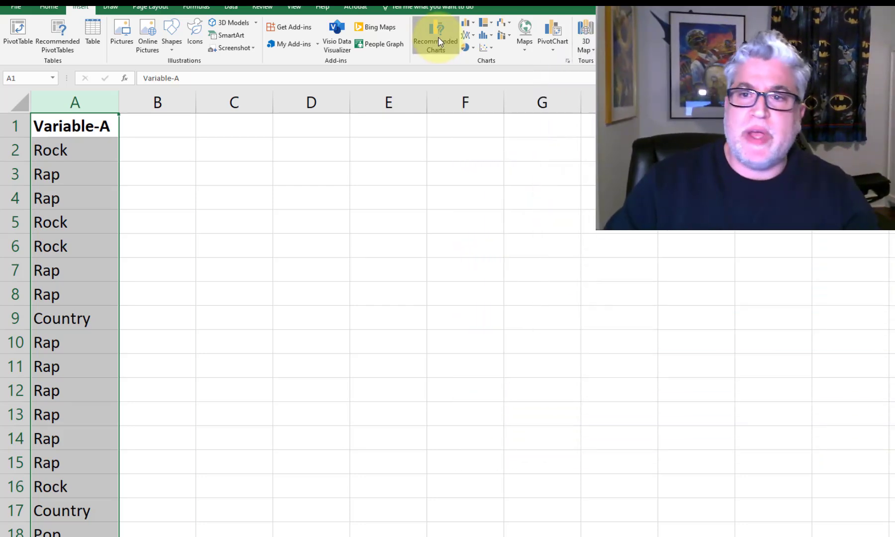
{"action": "left_click", "coordinate": [438, 38]}
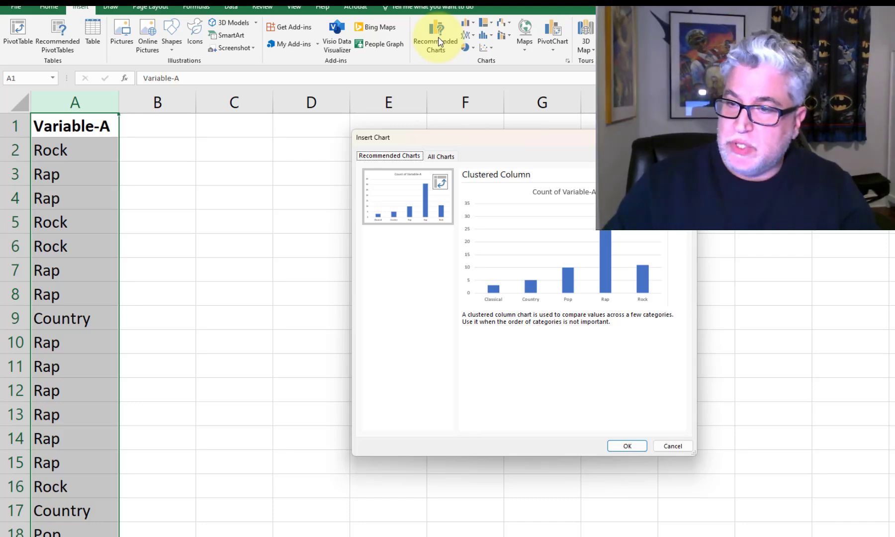
{"action": "left_click", "coordinate": [627, 446]}
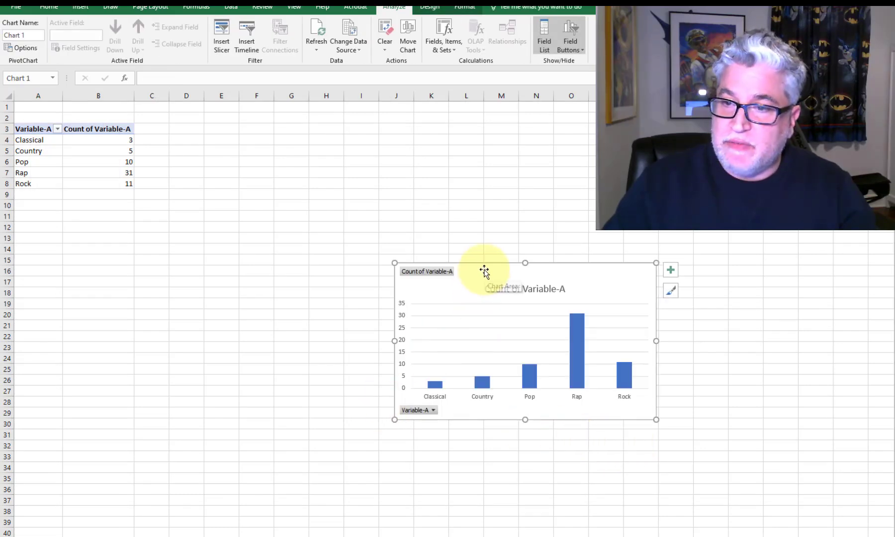
Step: Move the column chart up beside the pivot table, with its upper edge near row 3
{"action": "left_click_drag", "start_coordinate": [484, 270], "coordinate": [285, 134]}
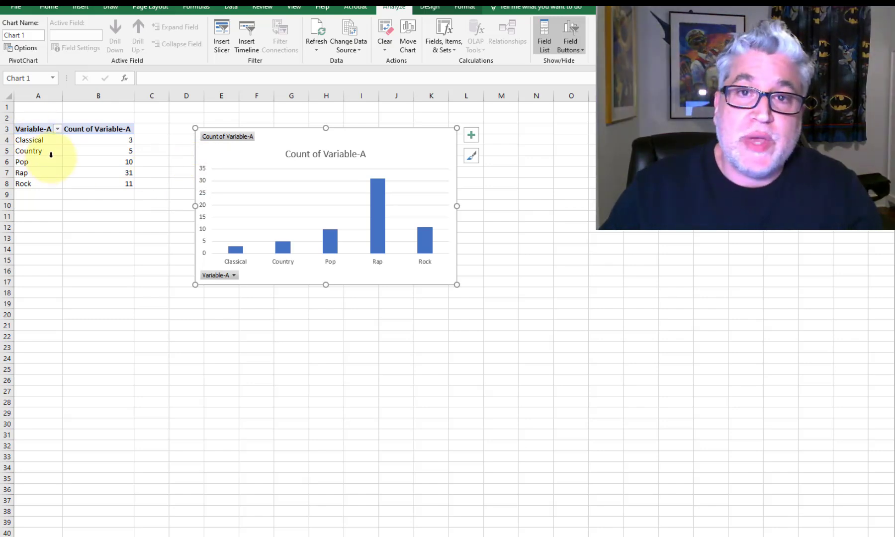
{"action": "scroll", "coordinate": [184, 250], "scroll_direction": "up", "scroll_amount": 5}
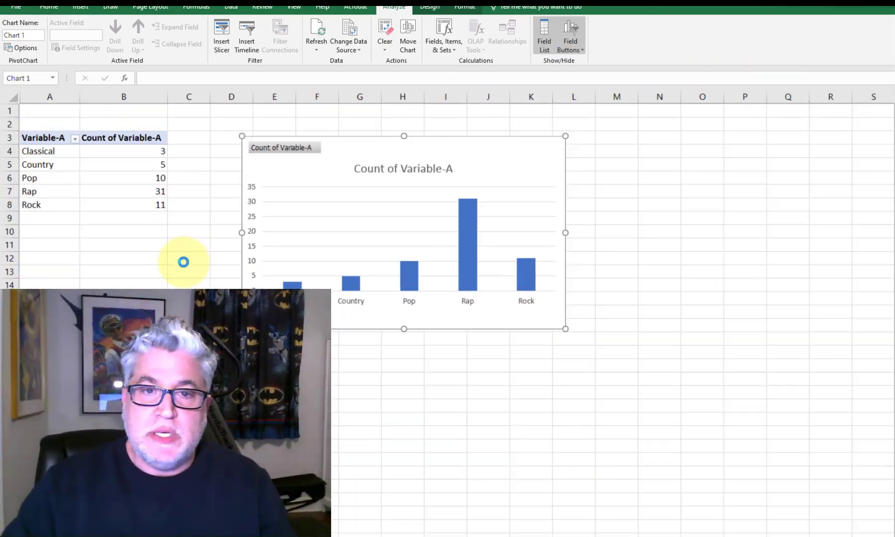
{"action": "scroll", "coordinate": [184, 262], "scroll_direction": "up", "scroll_amount": 1}
{"action": "scroll", "coordinate": [184, 262], "scroll_direction": "down", "scroll_amount": 1}
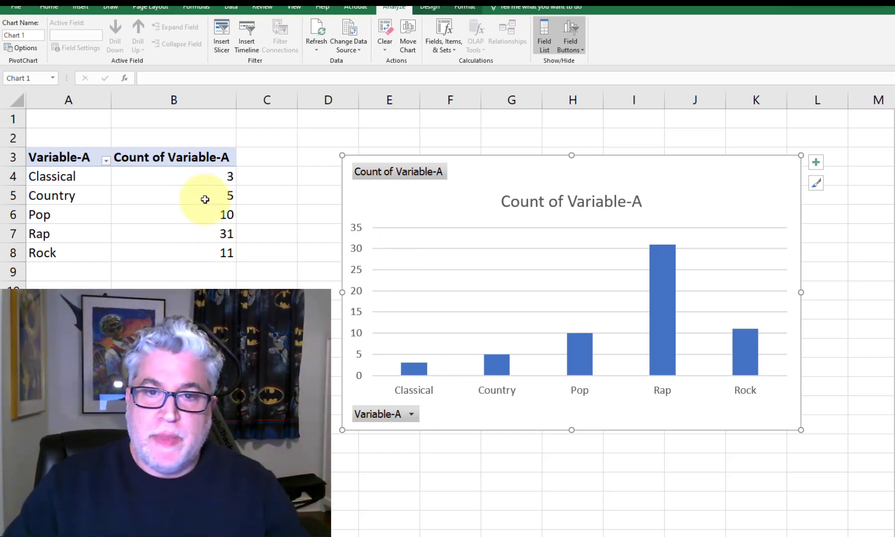
Step: Examine the count of each genre in the pivot table and compare the category names with the chart
{"action": "left_click", "coordinate": [143, 176]}
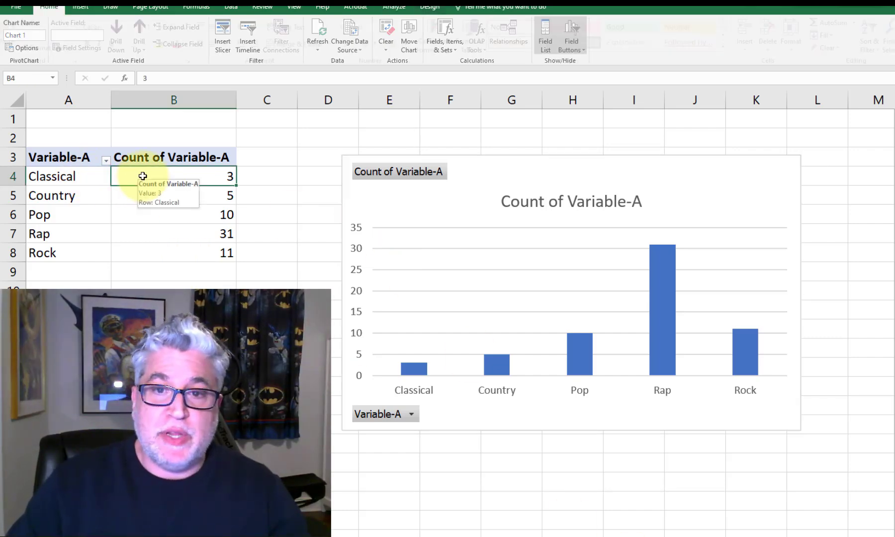
{"action": "left_click", "coordinate": [143, 193]}
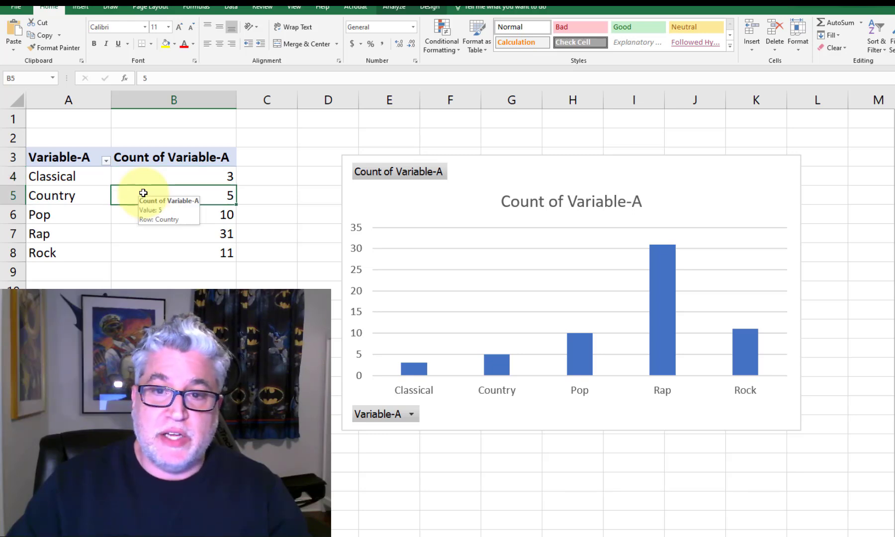
{"action": "left_click", "coordinate": [141, 230]}
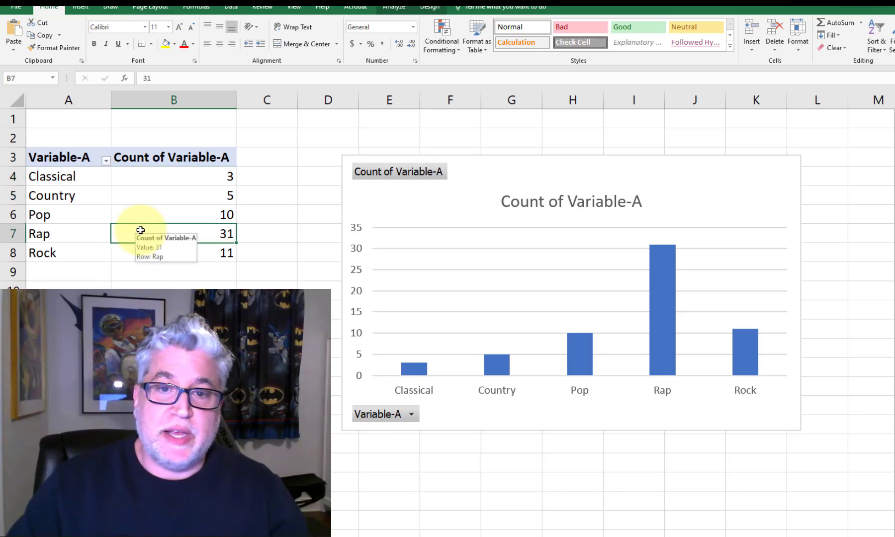
{"action": "left_click", "coordinate": [141, 214]}
{"action": "left_click", "coordinate": [144, 250]}
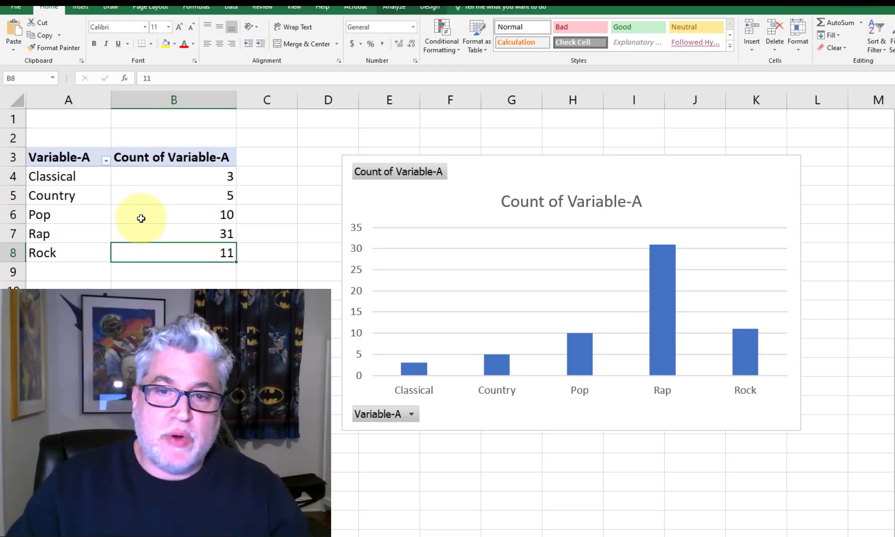
{"action": "left_click", "coordinate": [144, 213]}
{"action": "left_click", "coordinate": [146, 256]}
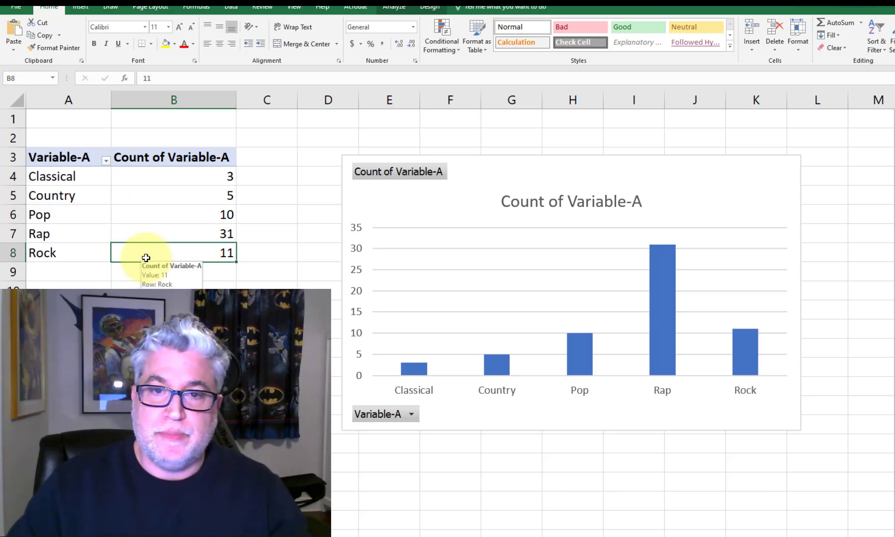
{"action": "left_click_drag", "start_coordinate": [86, 179], "coordinate": [85, 254]}
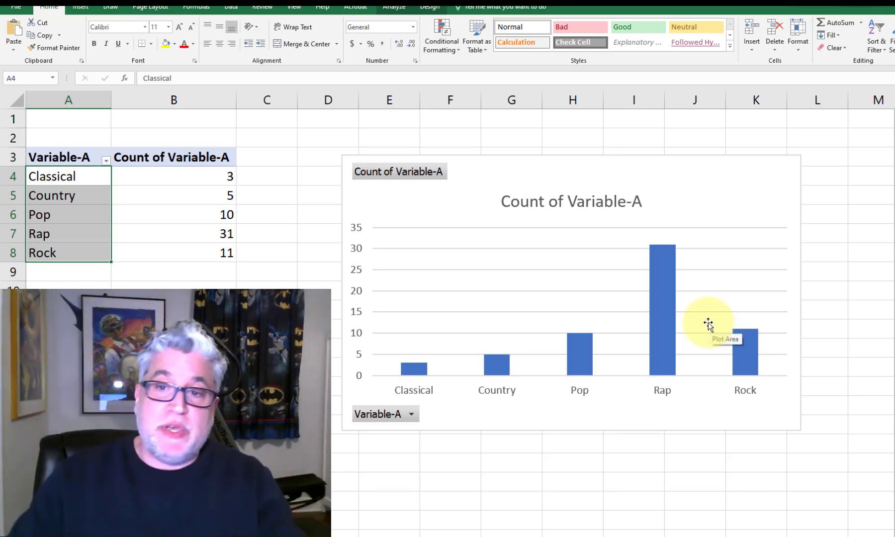
Step: Change the chart title to "Frequency of Musical Preferences" and close the PivotChart field list
{"action": "left_click", "coordinate": [616, 203]}
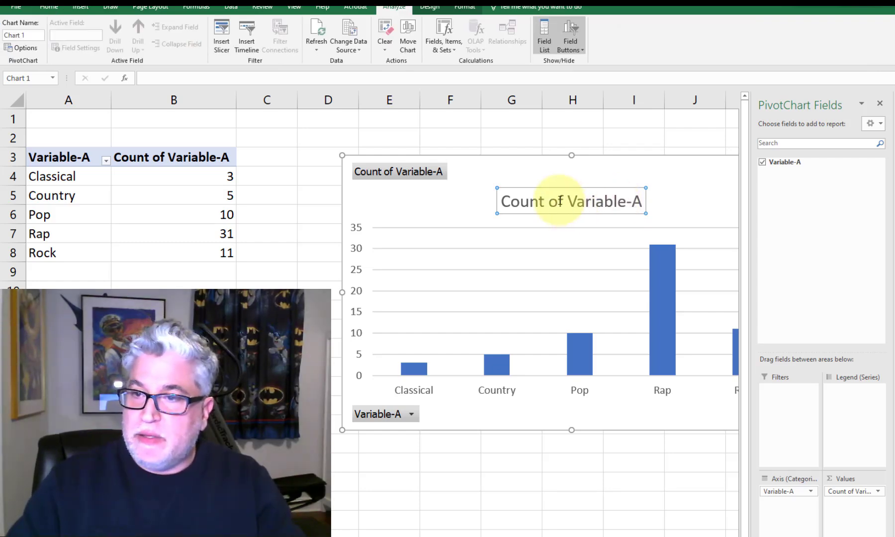
{"action": "left_click_drag", "start_coordinate": [503, 202], "coordinate": [635, 200]}
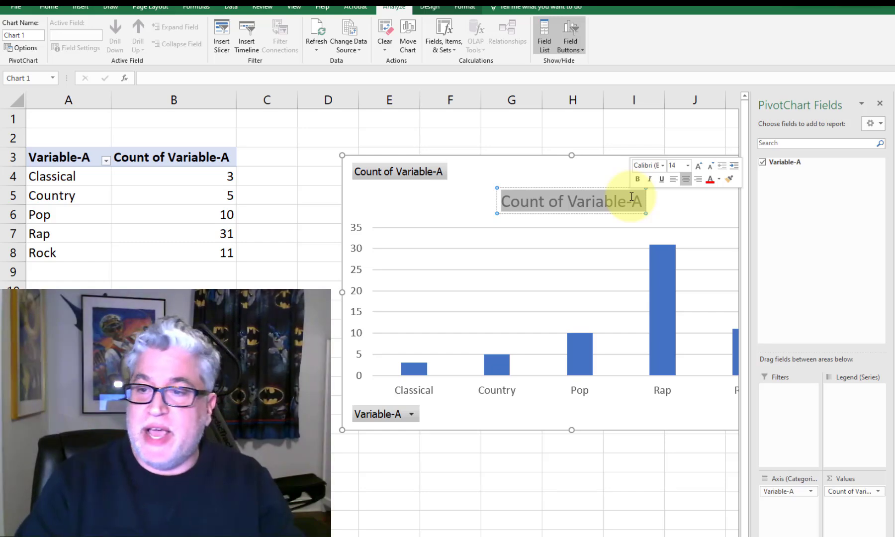
{"action": "type", "text": "Fre2"}
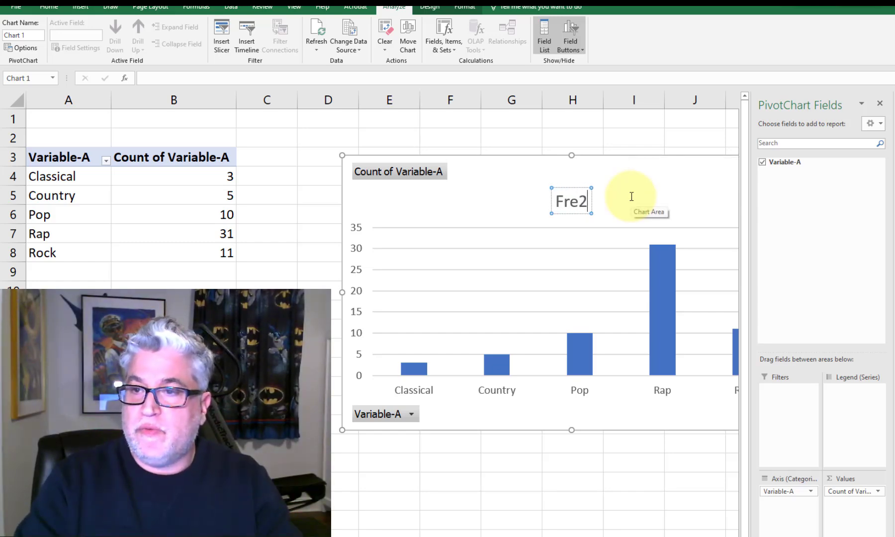
{"action": "type", "text": "1u"}
{"action": "key", "text": "BackSpace"}
{"action": "key", "text": "BackSpace"}
{"action": "type", "text": "qu"}
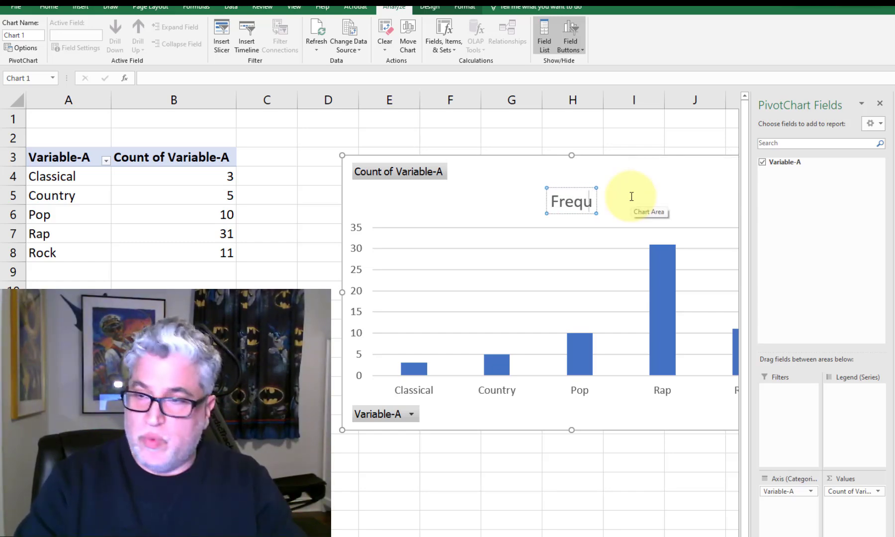
{"action": "type", "text": "ency of Musical Pr"}
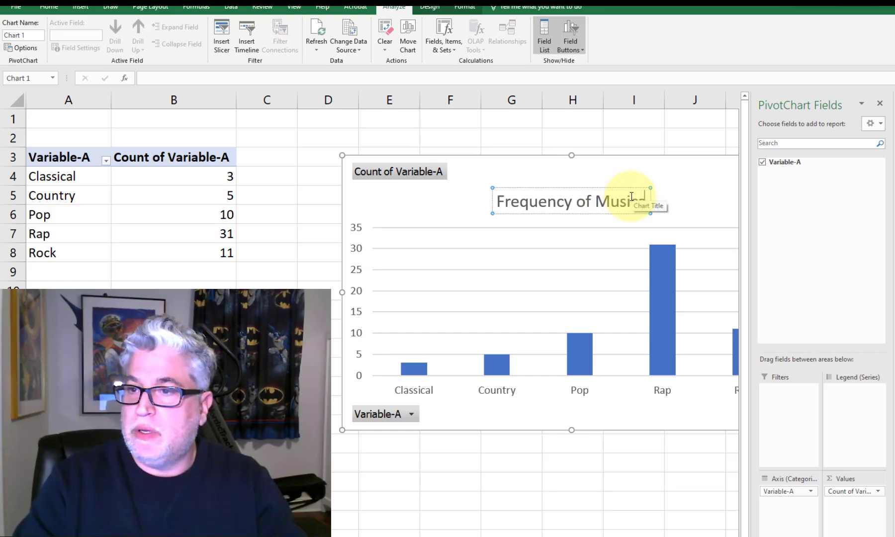
{"action": "type", "text": "eferences"}
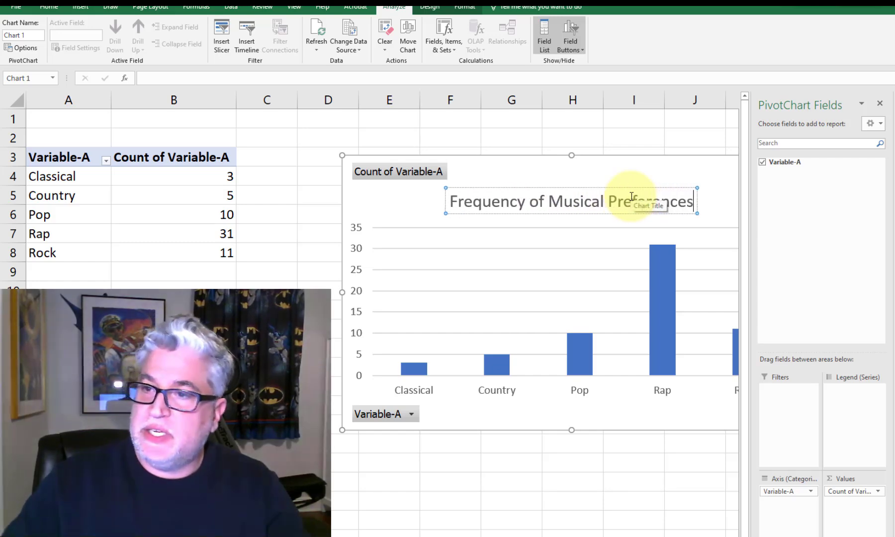
{"action": "left_click", "coordinate": [409, 202]}
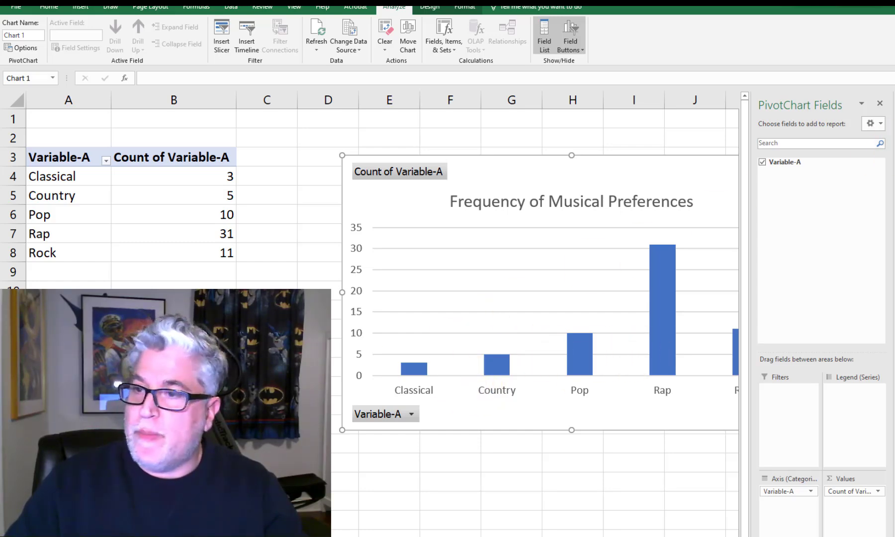
{"action": "left_click", "coordinate": [880, 103]}
{"action": "mouse_move", "coordinate": [578, 339]}
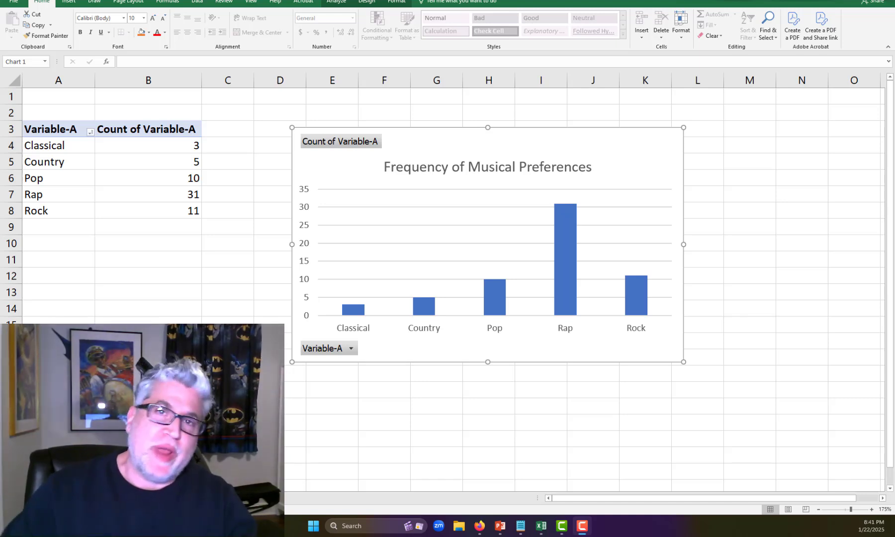
{"action": "left_click", "coordinate": [352, 349]}
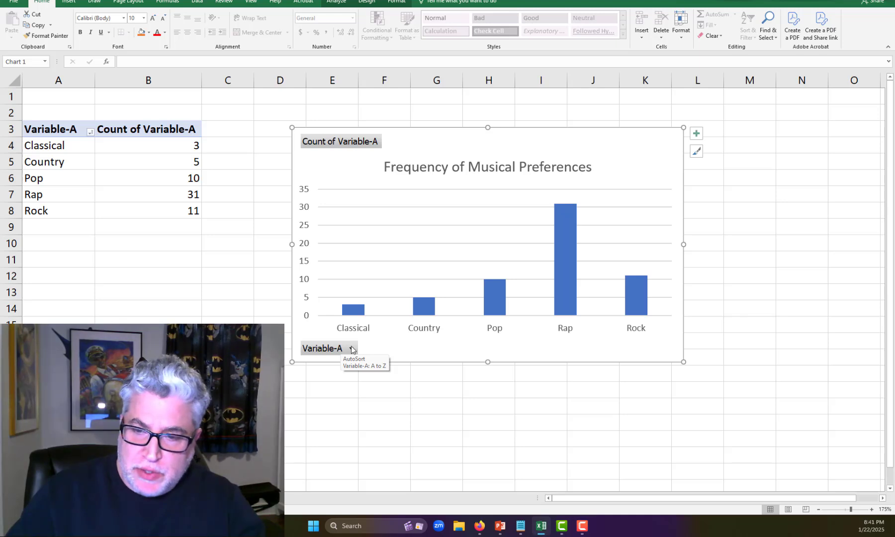
{"action": "left_click", "coordinate": [351, 348]}
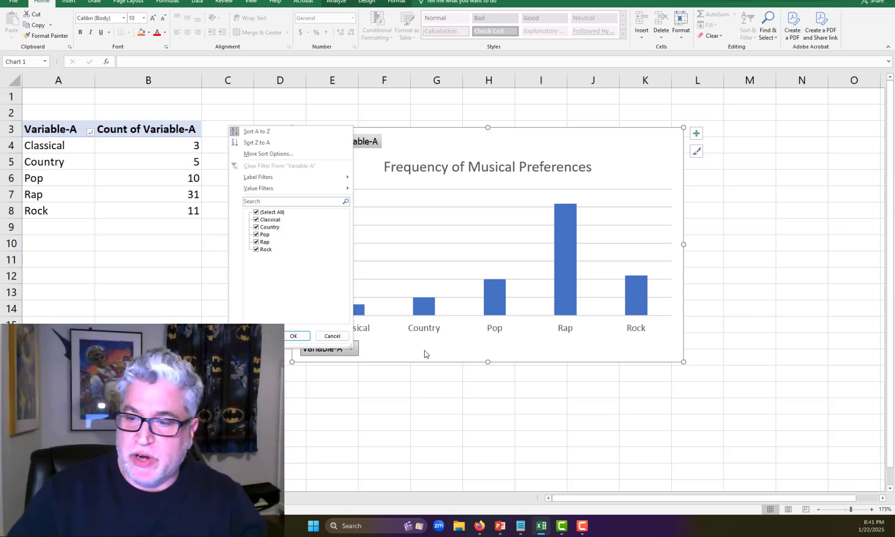
{"action": "left_click", "coordinate": [424, 354]}
Step: Sort the chart's Variable-A categories in descending order by Count of Variable-A
{"action": "left_click", "coordinate": [352, 349]}
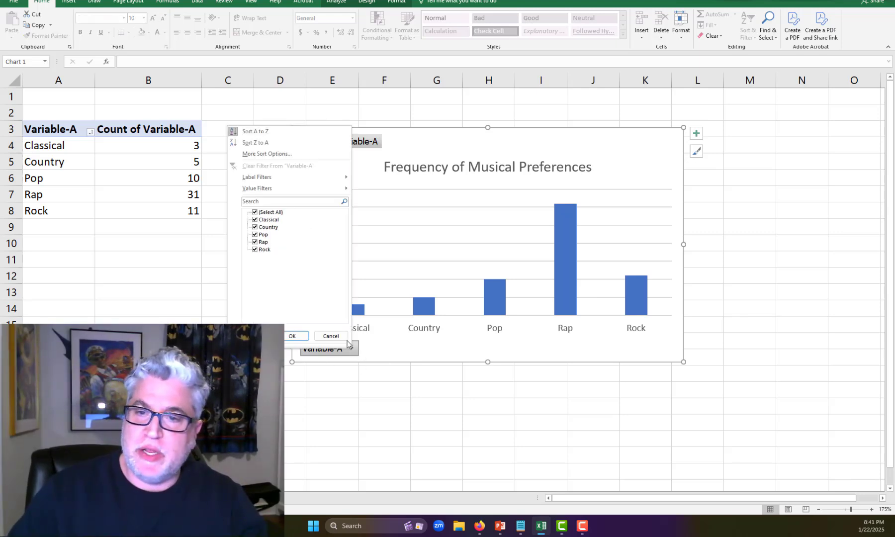
{"action": "left_click", "coordinate": [269, 154]}
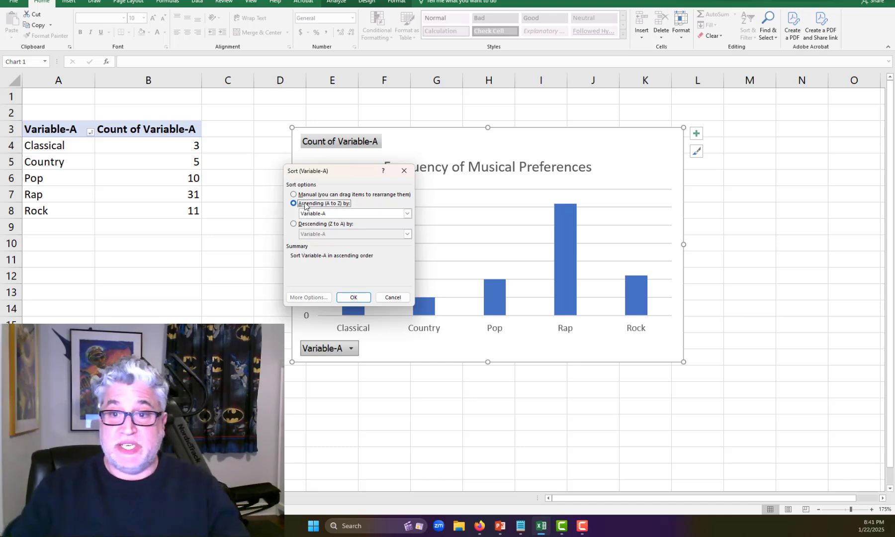
{"action": "left_click", "coordinate": [302, 228]}
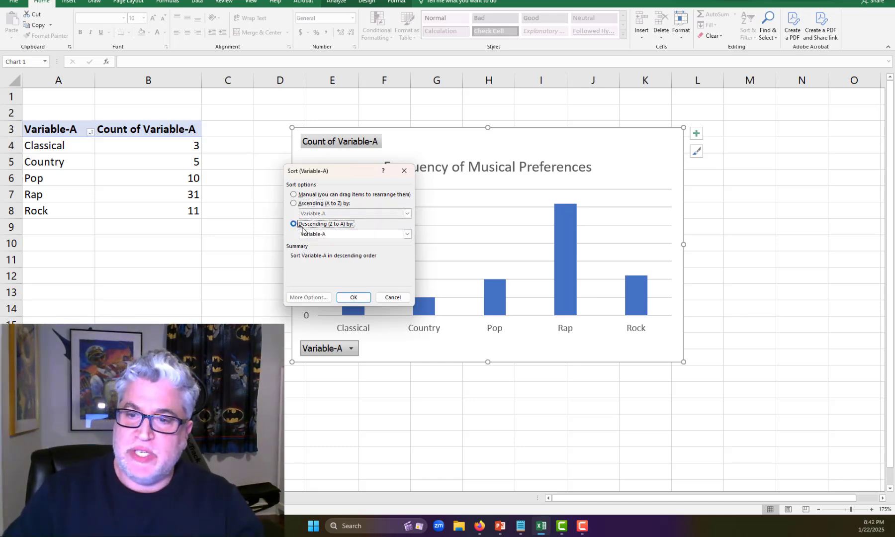
{"action": "left_click", "coordinate": [408, 234]}
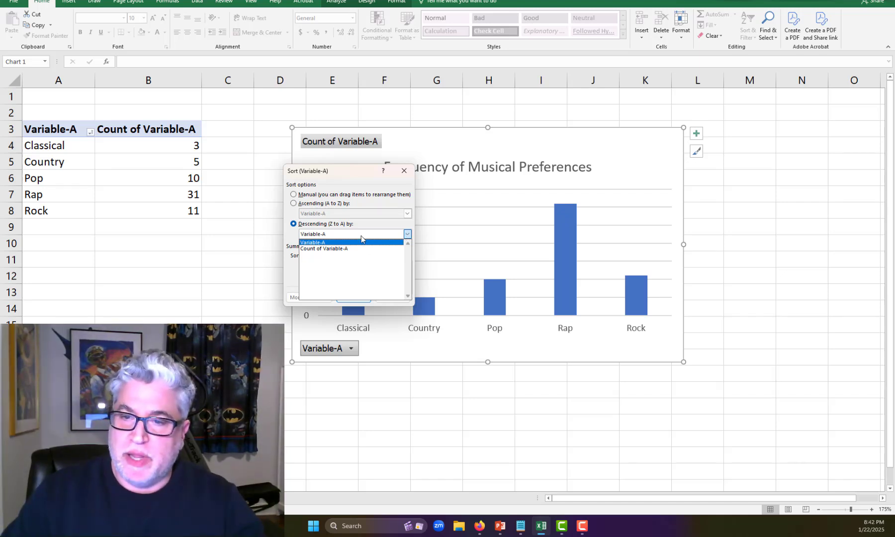
{"action": "left_click", "coordinate": [337, 250]}
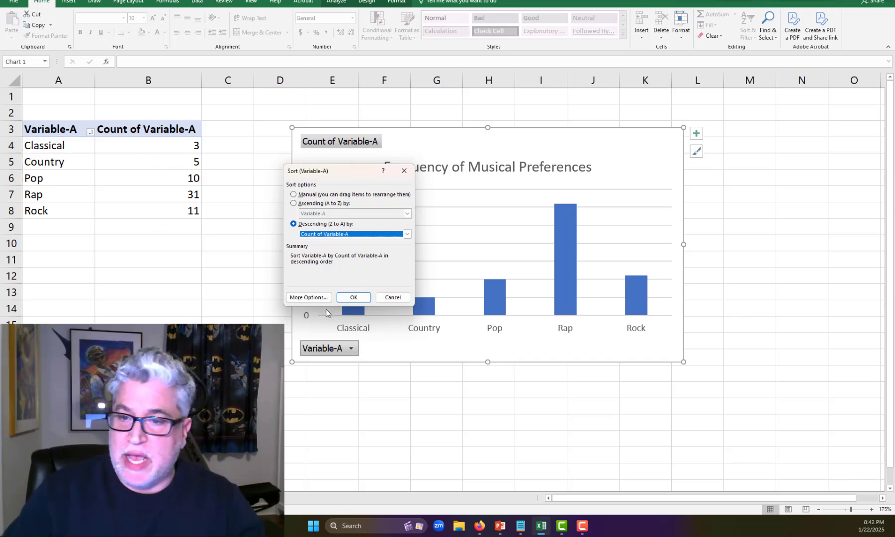
{"action": "left_click", "coordinate": [351, 297]}
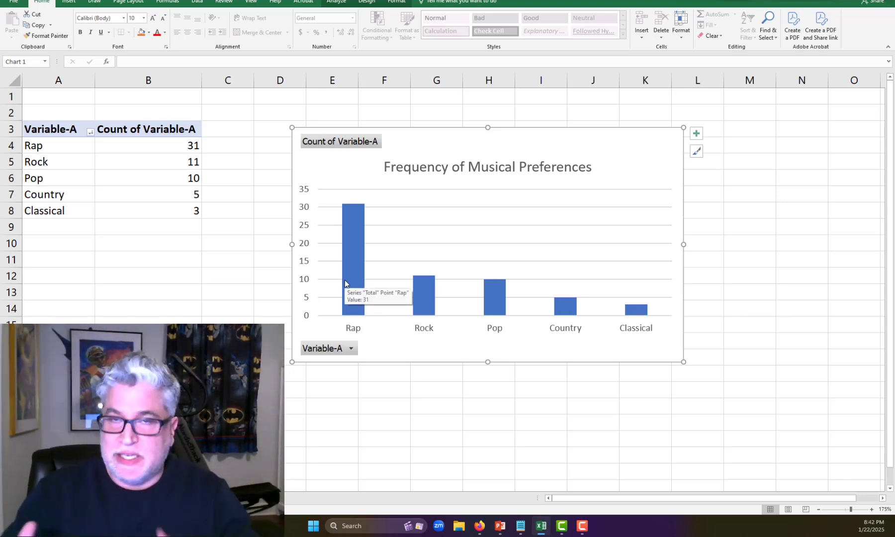
{"action": "mouse_move", "coordinate": [640, 312]}
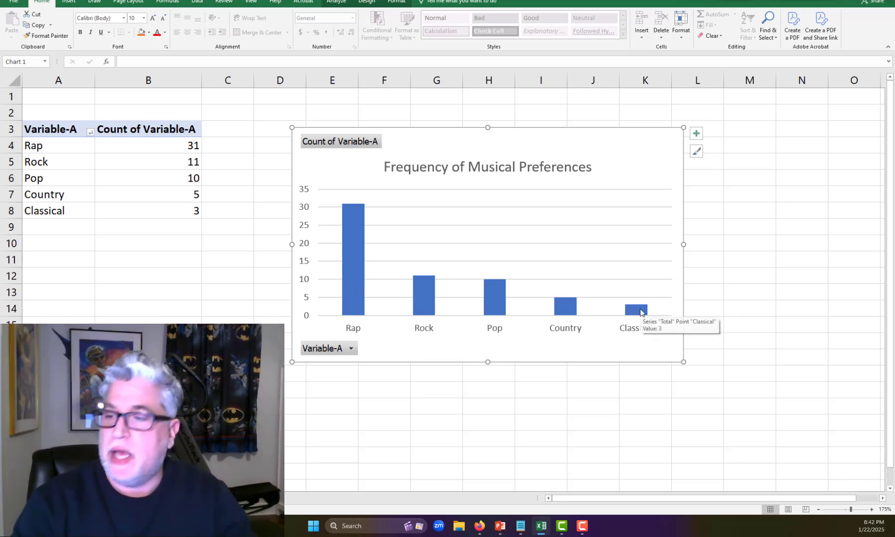